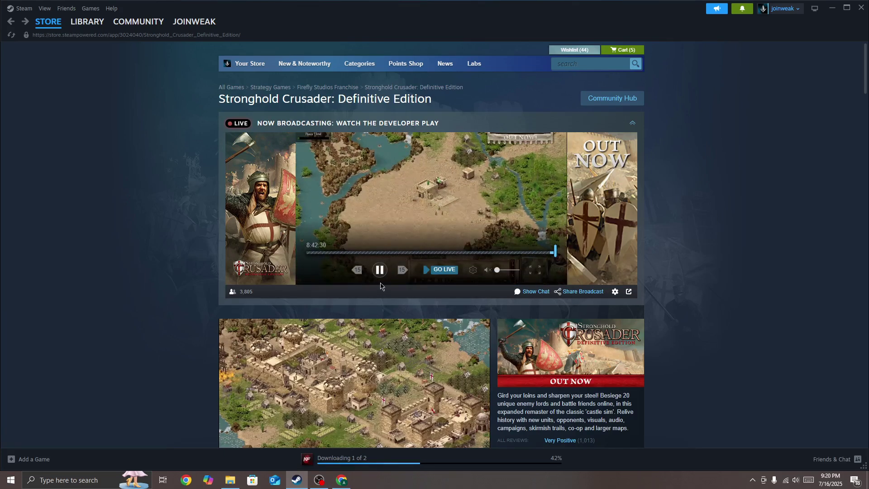
# Pause the Stronghold Crusader developer broadcast and launch Task Manager from Start search
pyautogui.click(379, 269)
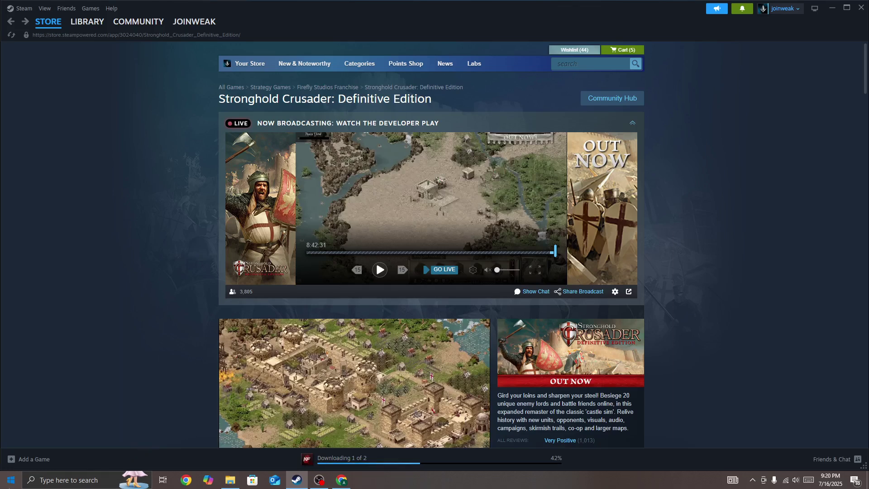
pyautogui.click(10, 480)
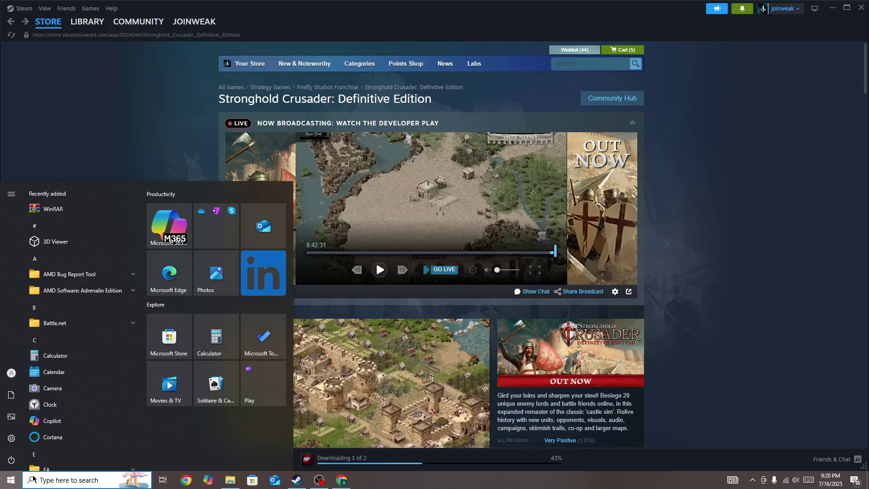
pyautogui.click(68, 480)
pyautogui.write('tas')
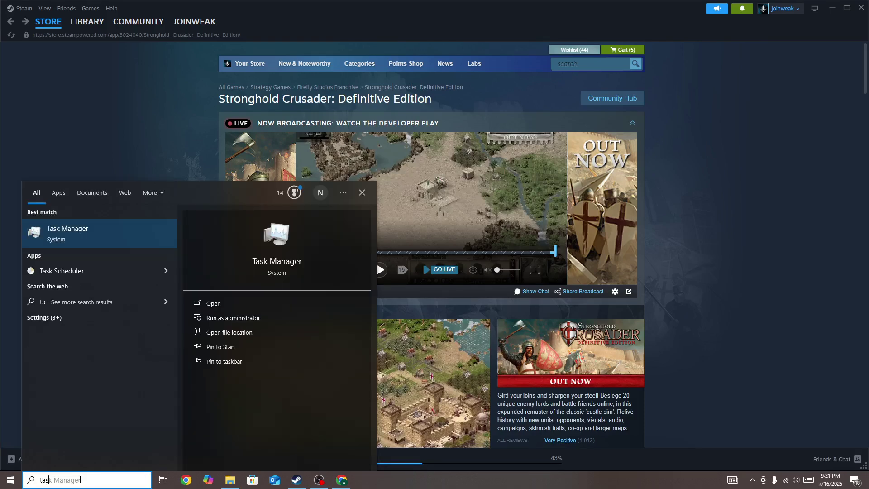
pyautogui.write('k manager')
pyautogui.press('Return')
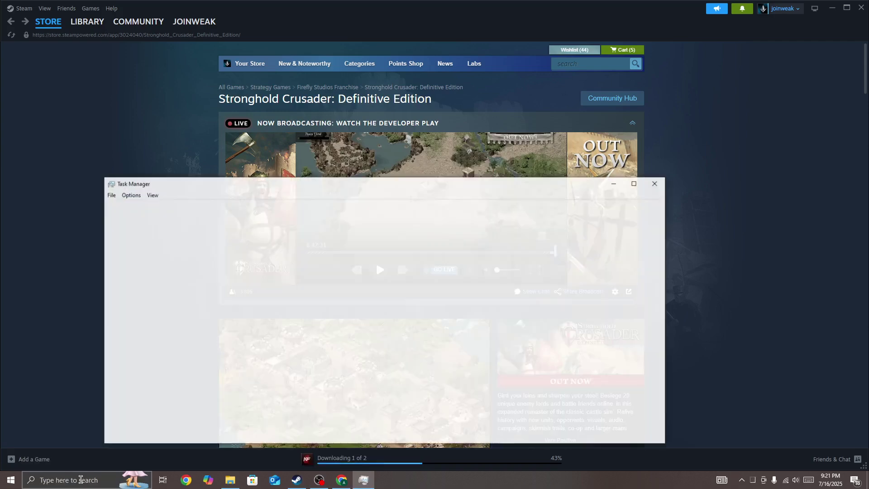
# Maximize Task Manager and inspect Steam Client WebHelper and Steam (32 bit) actions without ending them
pyautogui.click(633, 184)
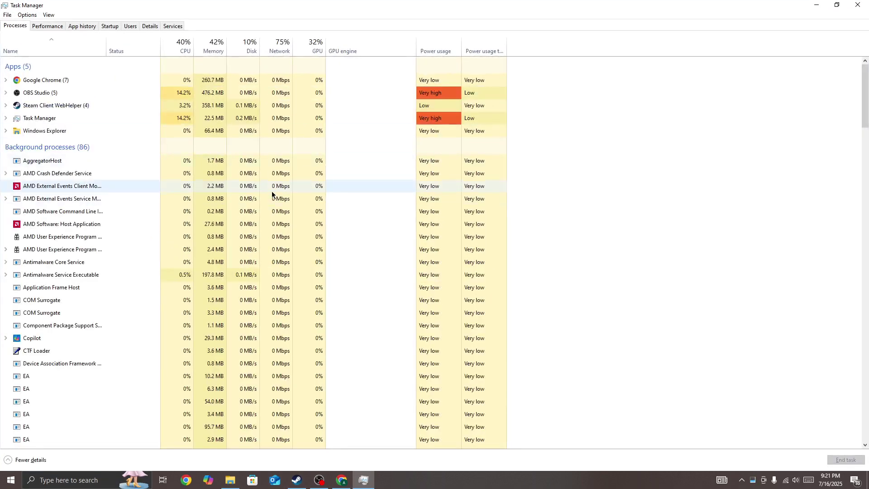
pyautogui.rightClick(57, 106)
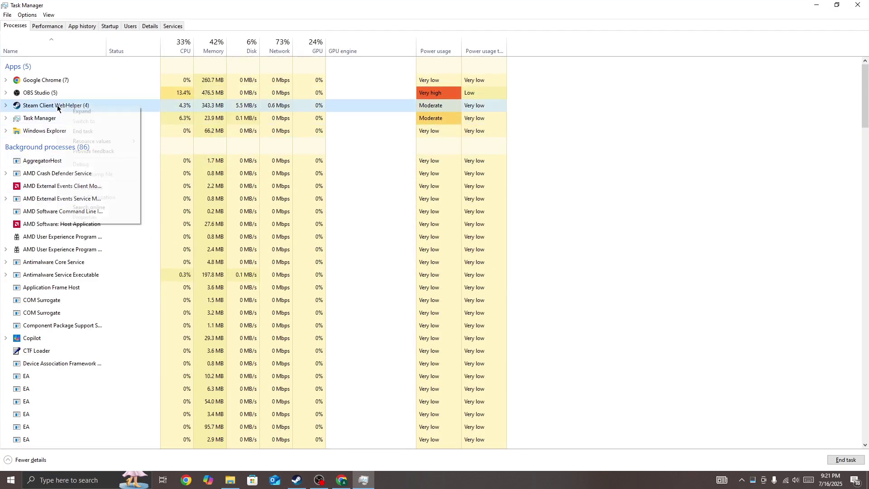
pyautogui.click(686, 206)
pyautogui.scroll(-5, 244, 251)
pyautogui.scroll(-5, 211, 339)
pyautogui.scroll(-3, 210, 342)
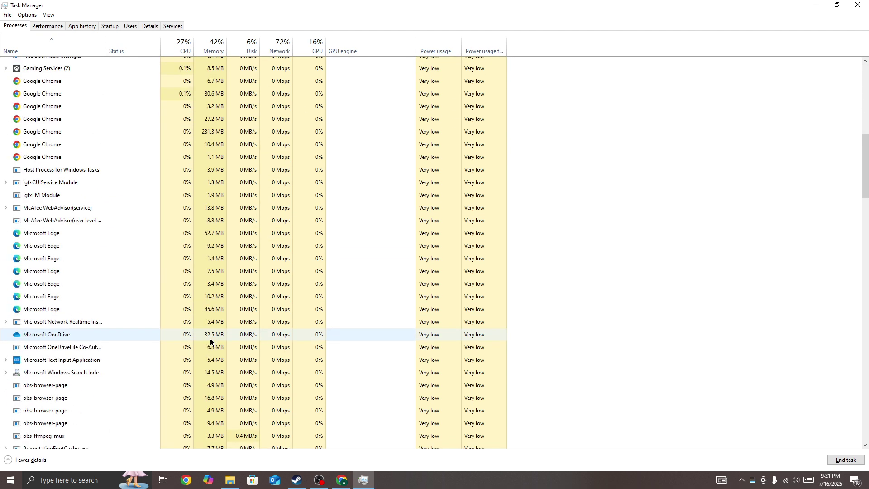
pyautogui.scroll(-5, 210, 341)
pyautogui.scroll(-5, 211, 342)
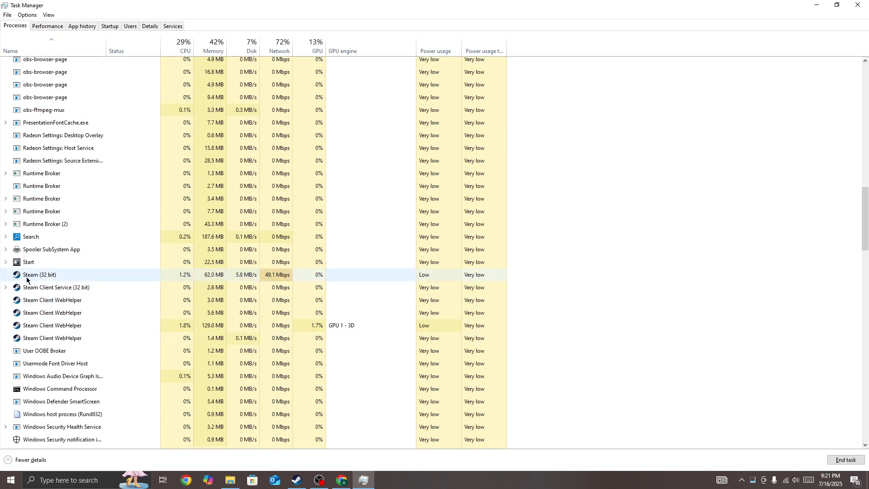
pyautogui.rightClick(34, 276)
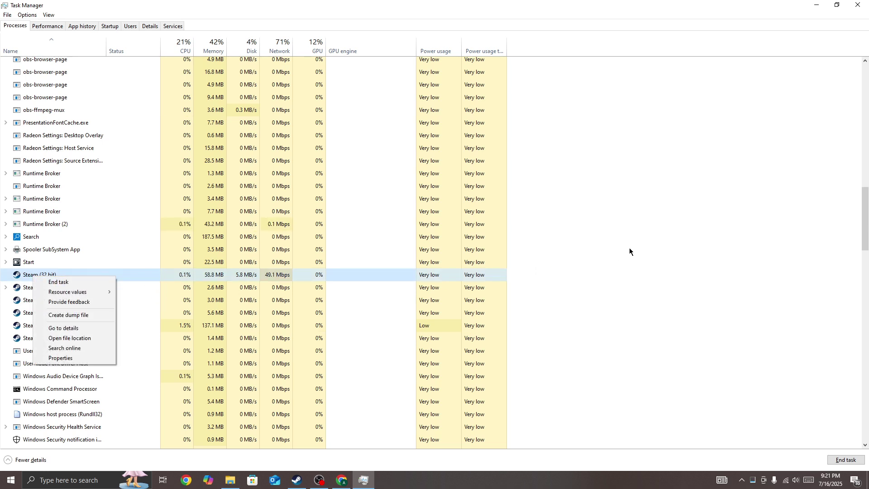
pyautogui.click(608, 272)
pyautogui.scroll(5, 149, 312)
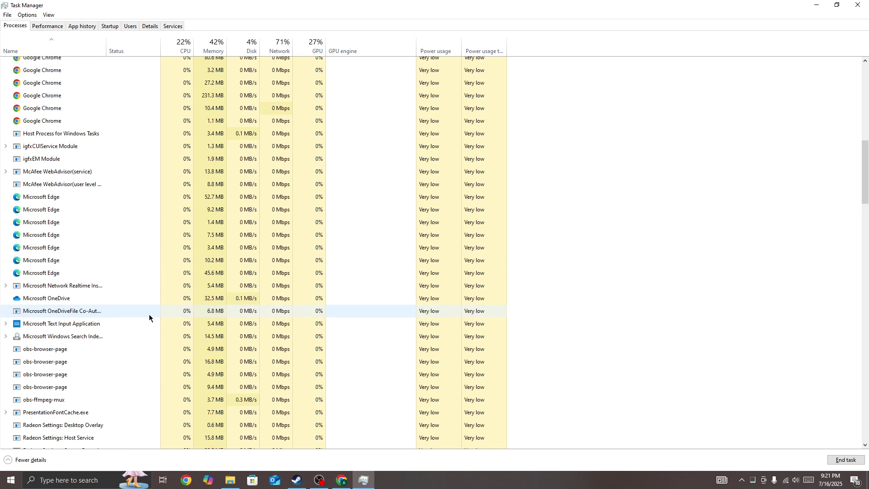
pyautogui.scroll(5, 149, 313)
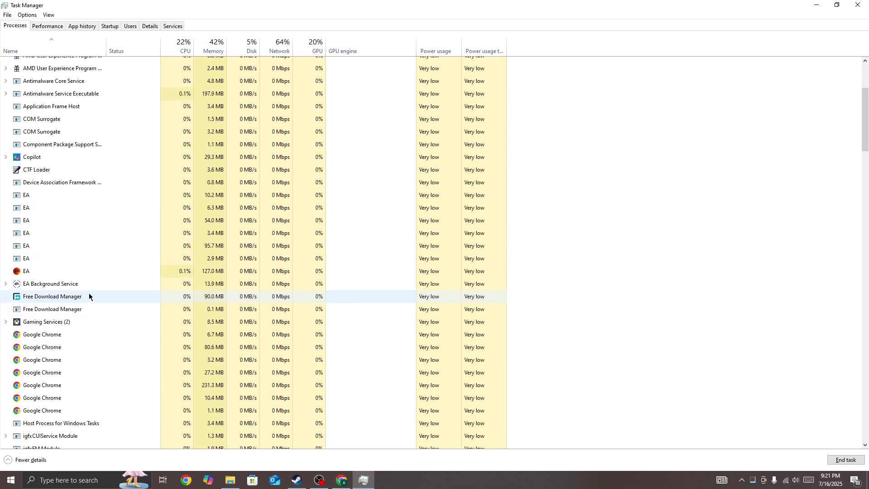
pyautogui.scroll(5, 88, 293)
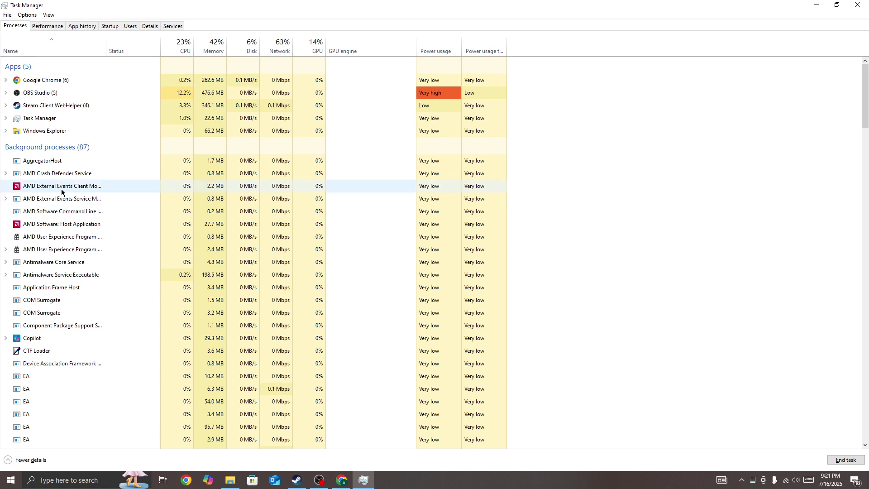
pyautogui.rightClick(47, 107)
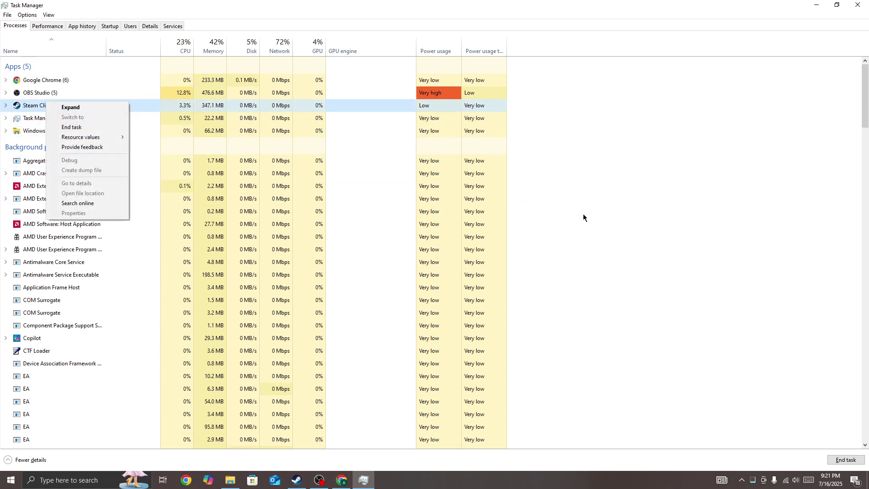
pyautogui.click(628, 221)
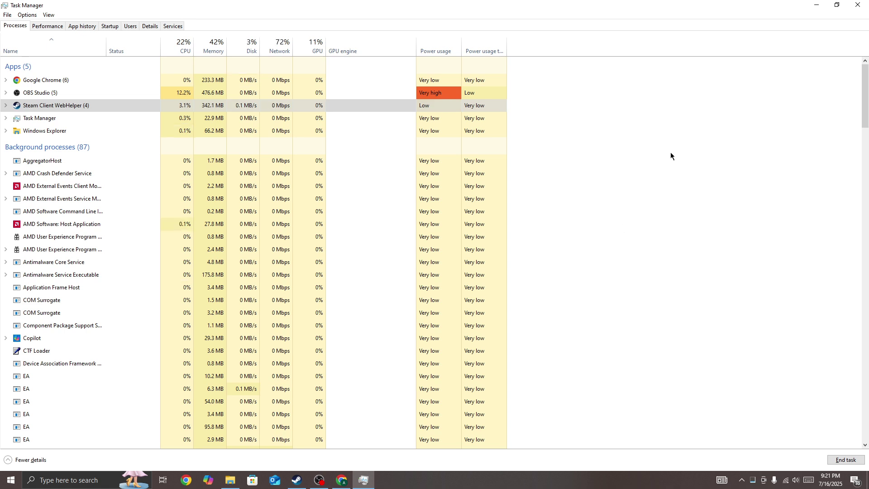
pyautogui.click(857, 5)
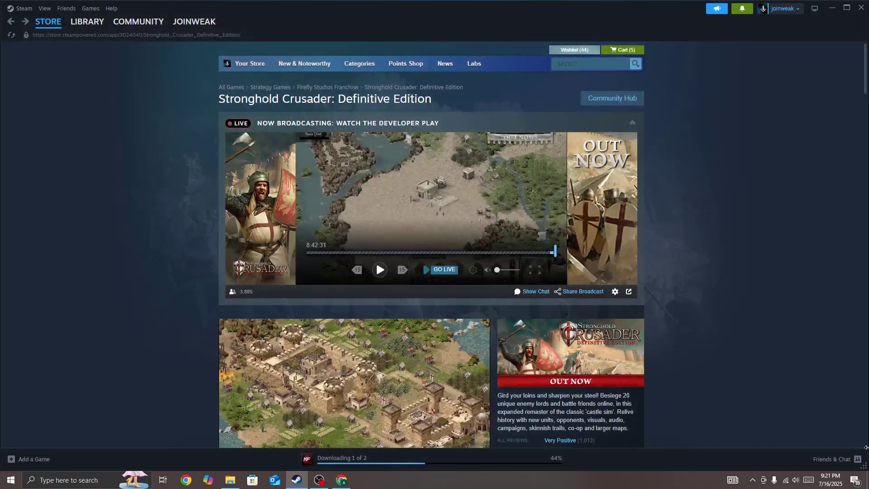
pyautogui.click(866, 480)
pyautogui.rightClick(17, 156)
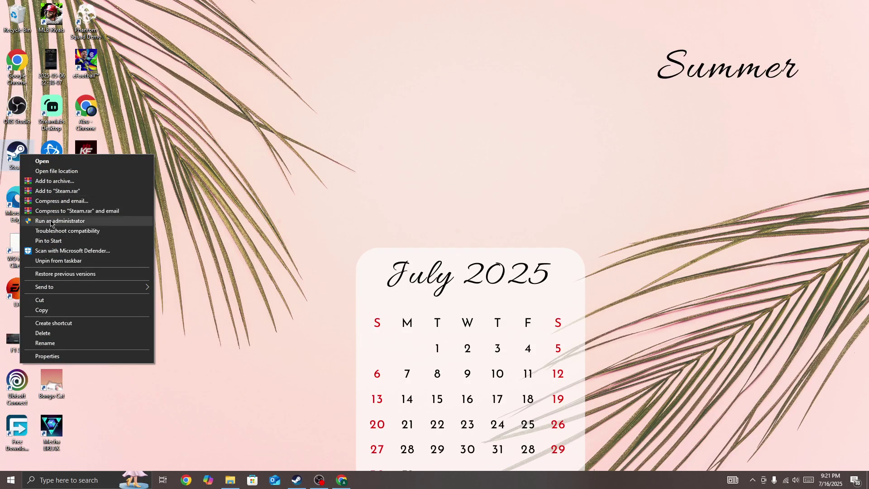
pyautogui.click(263, 347)
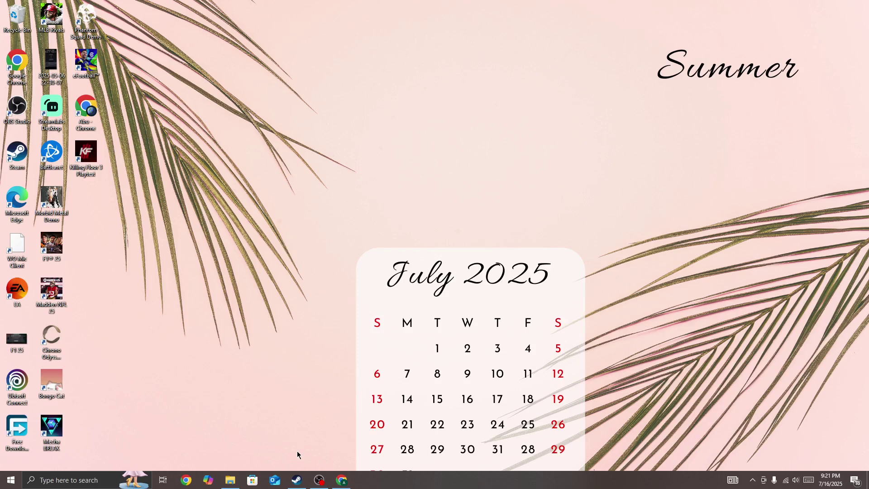
pyautogui.click(296, 480)
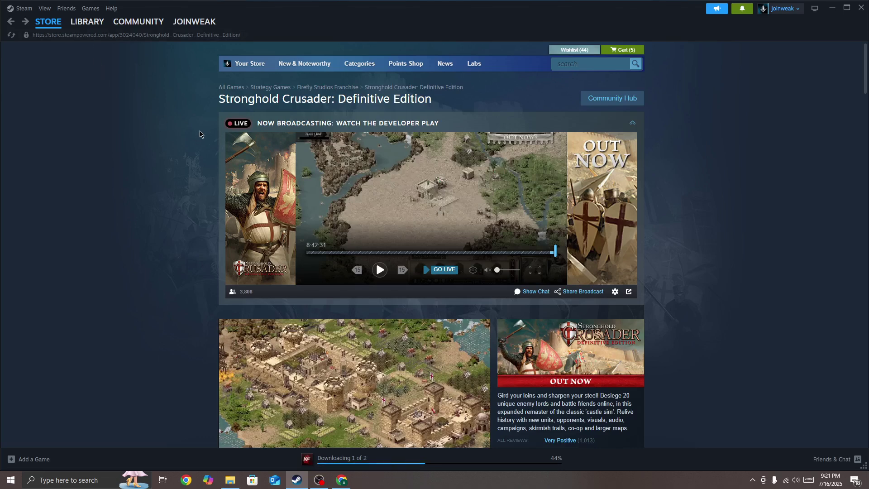
# Switch Steam to the LIBRARY view while Killing Floor 3 Playtest keeps downloading
pyautogui.click(86, 22)
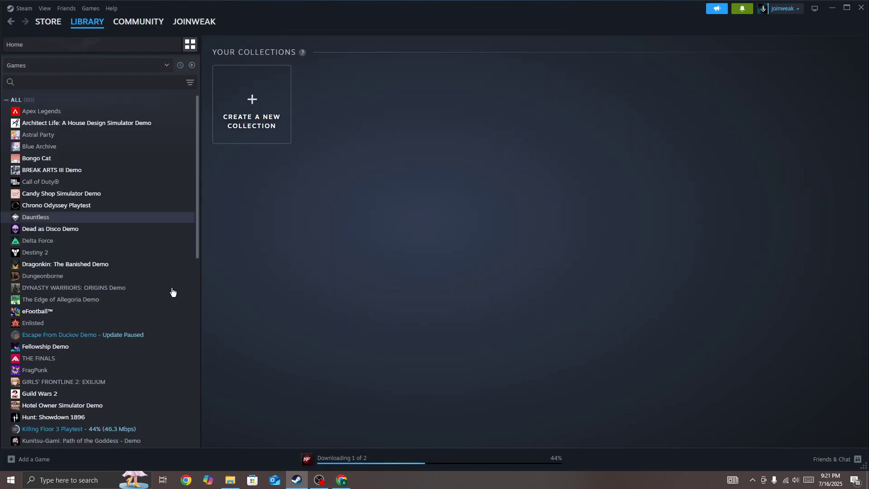